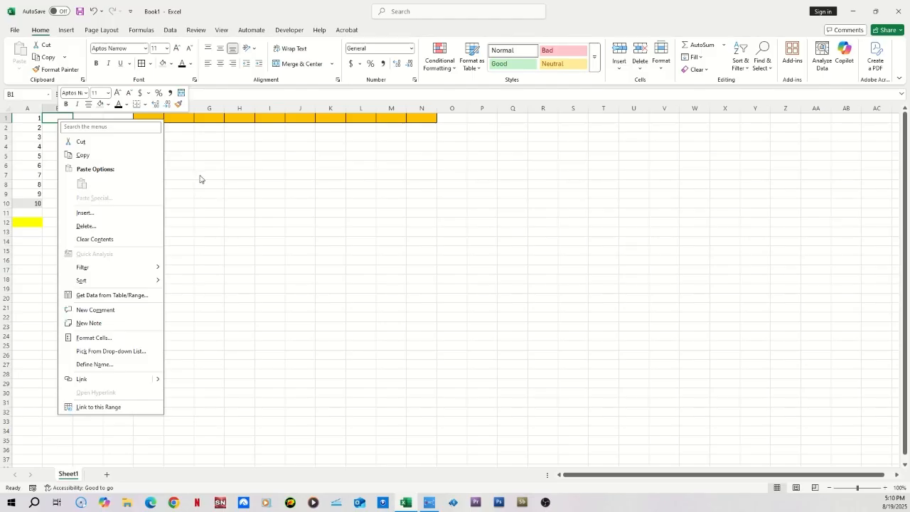
# - Cut the numbers in A1:A10 and paste them into column P starting at cell P1
pyautogui.click(205, 178)
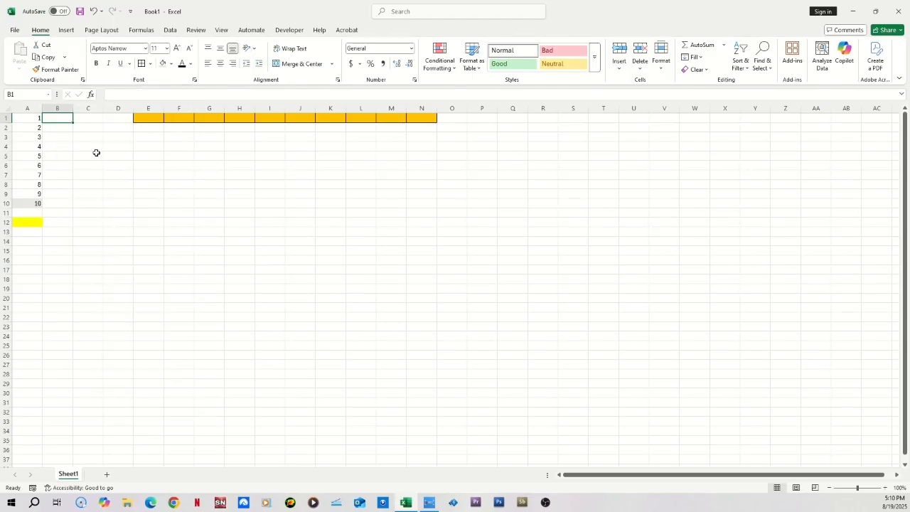
pyautogui.click(29, 119)
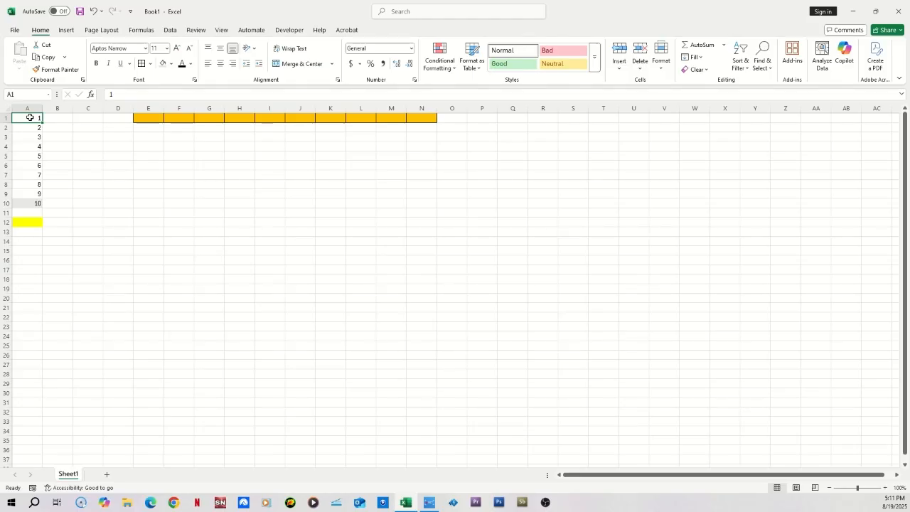
pyautogui.moveTo(30, 117); pyautogui.dragTo(27, 203)
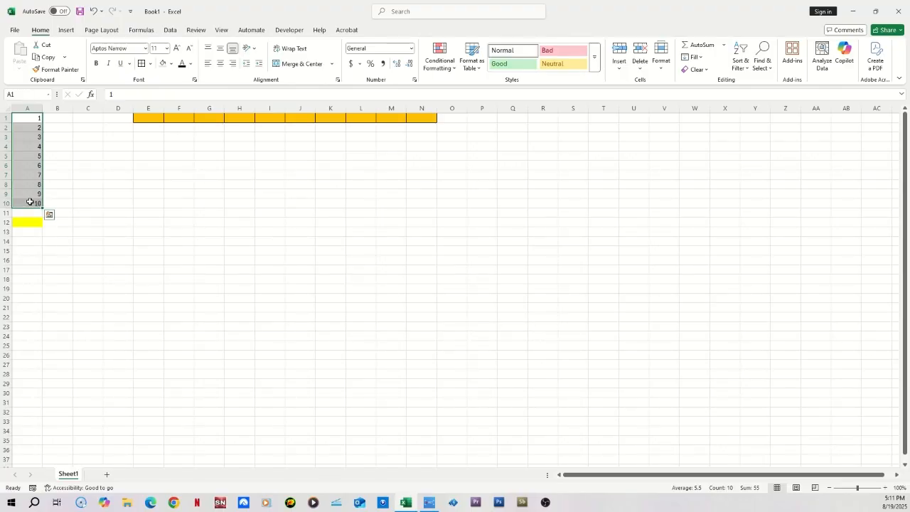
pyautogui.click(44, 46)
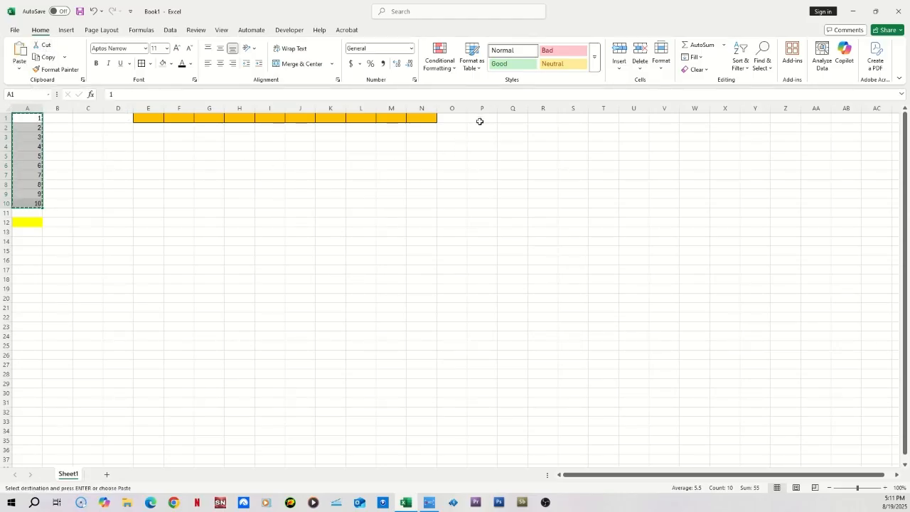
pyautogui.click(476, 116)
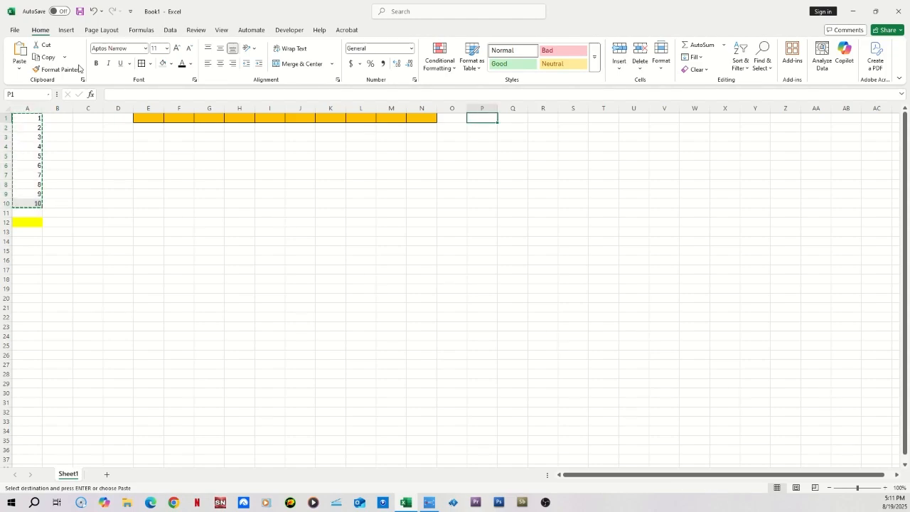
pyautogui.click(20, 53)
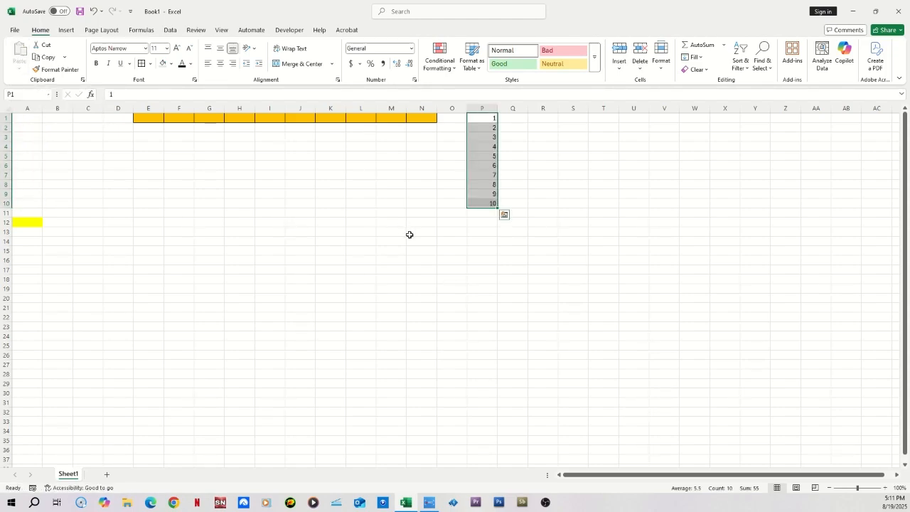
# - Copy the numbers in P1:P10 and paste them back into column A starting at cell A1
pyautogui.click(485, 117)
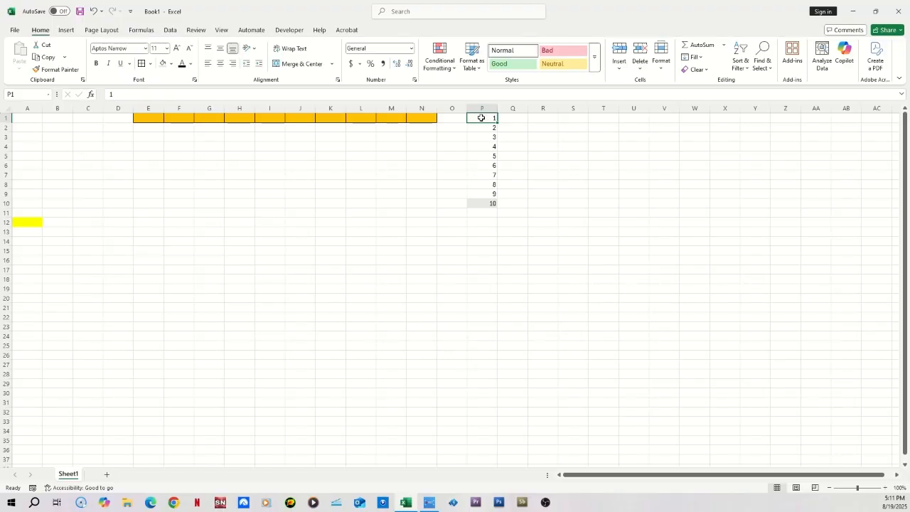
pyautogui.moveTo(482, 118); pyautogui.dragTo(478, 210)
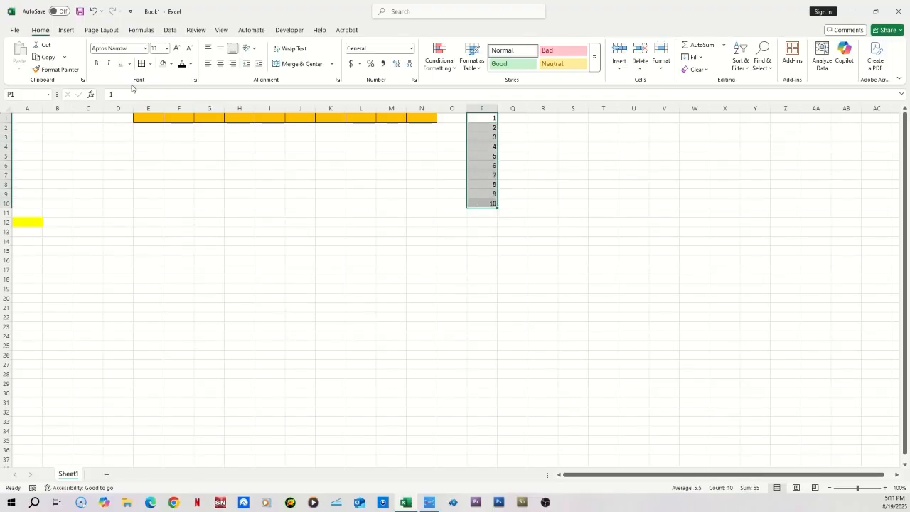
pyautogui.click(45, 57)
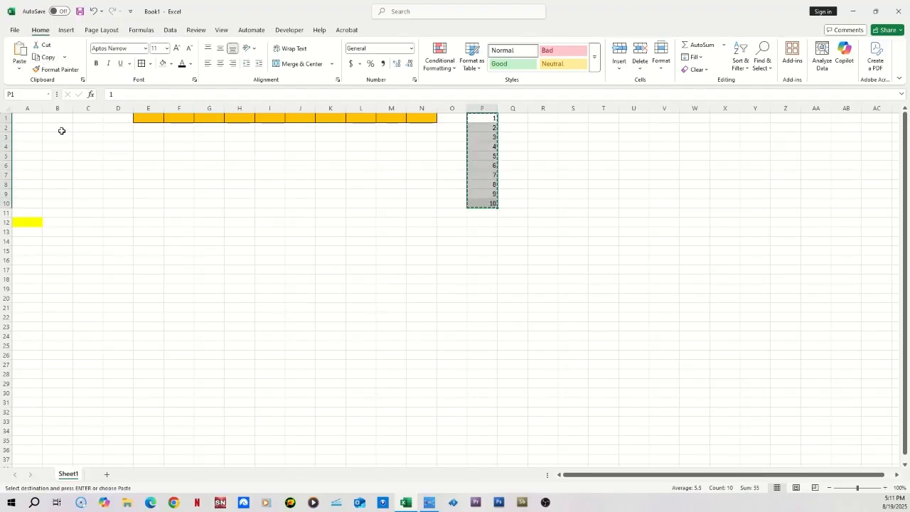
pyautogui.click(30, 119)
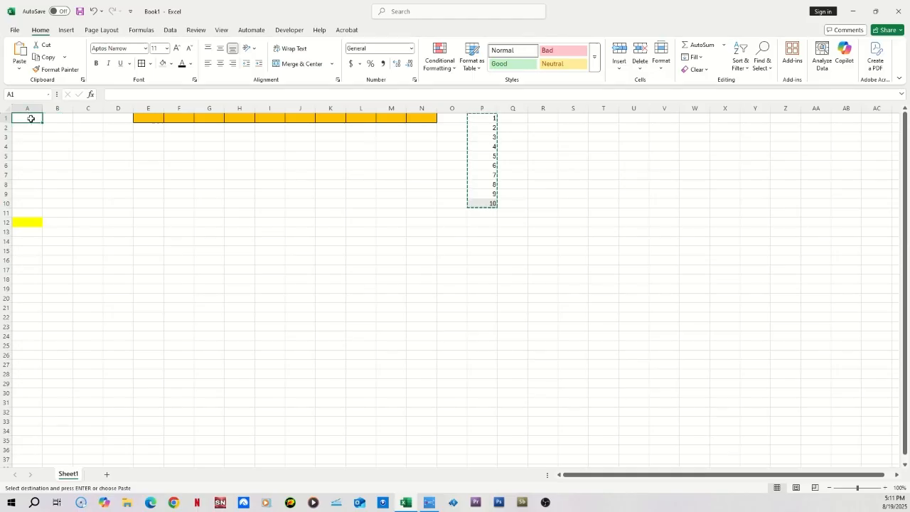
pyautogui.click(21, 51)
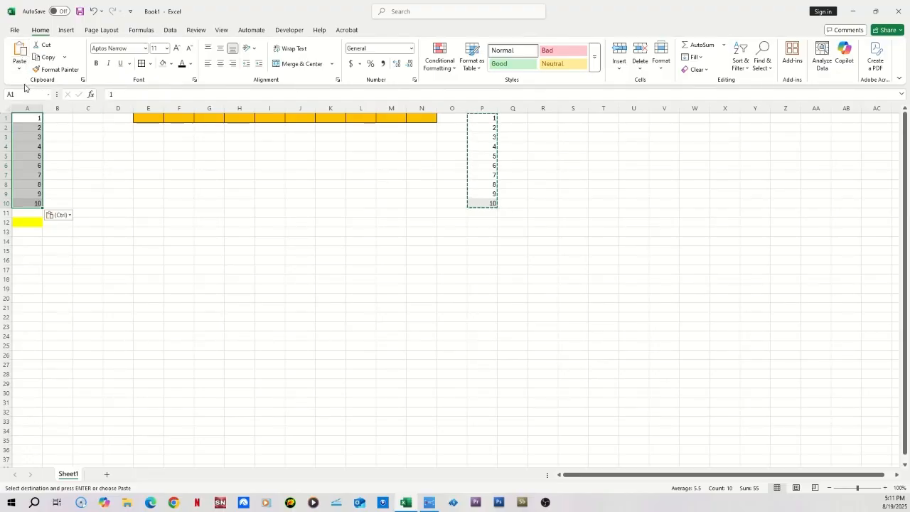
# - Copy the range A1:A10 and display the available paste options, including Transpose
pyautogui.click(34, 117)
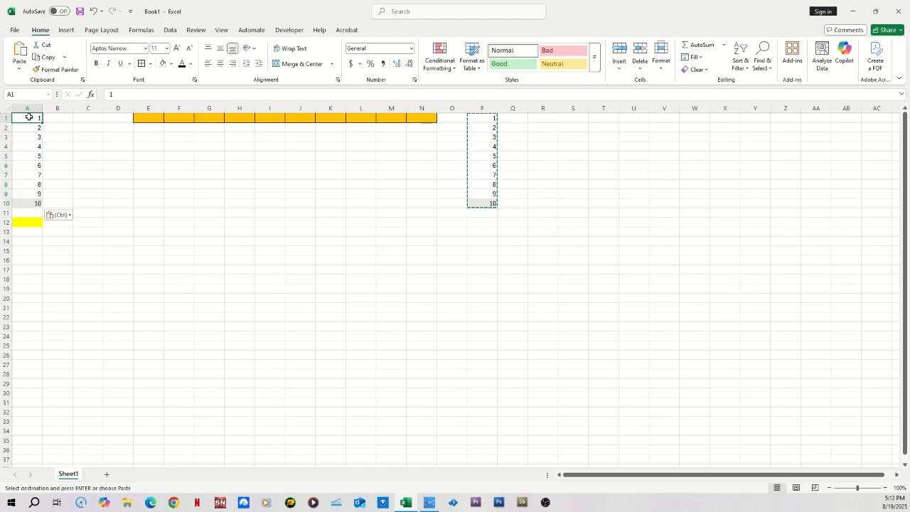
pyautogui.moveTo(29, 117); pyautogui.dragTo(27, 203)
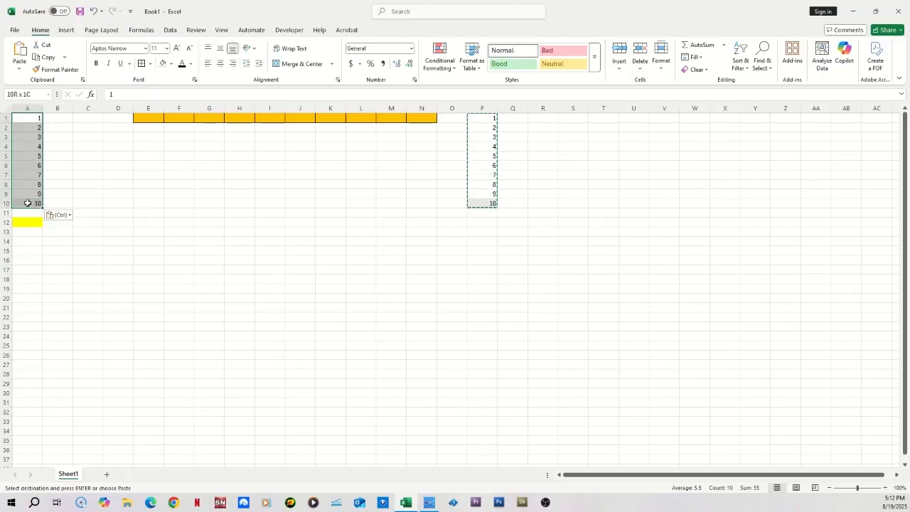
pyautogui.click(45, 57)
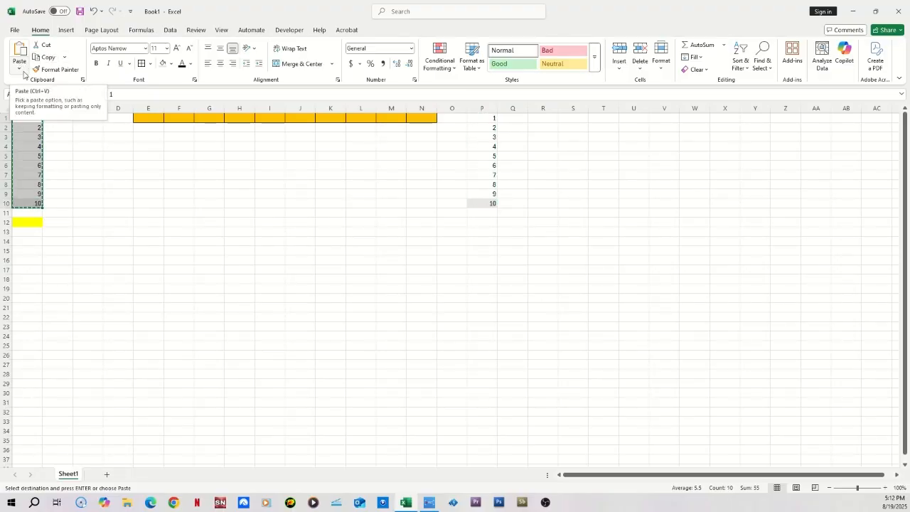
pyautogui.click(20, 68)
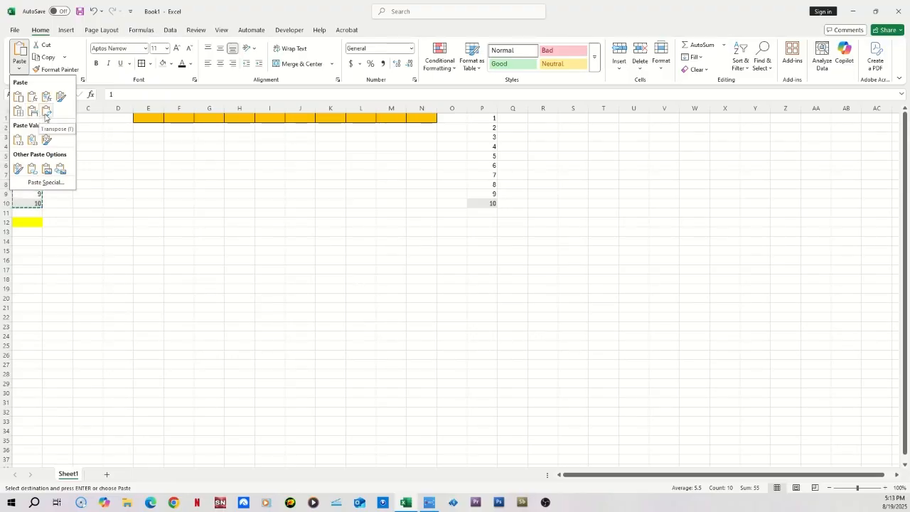
# - Try a regular paste of the copied numbers at cell E1, undoing the paste each time
pyautogui.click(148, 119)
pyautogui.click(147, 118)
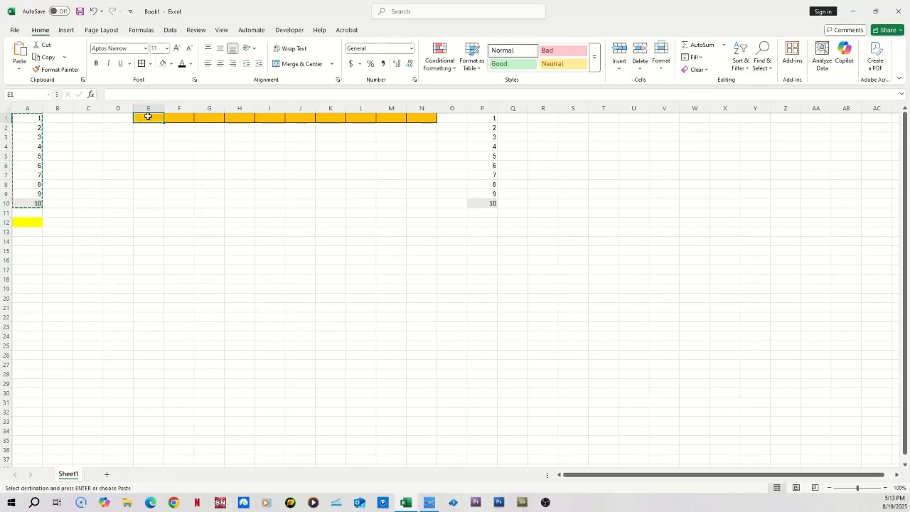
pyautogui.click(21, 54)
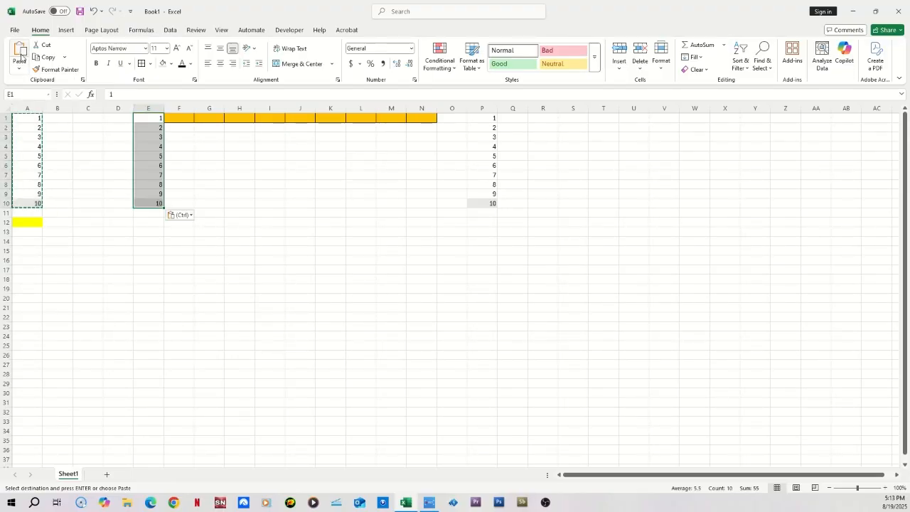
pyautogui.hotkey('ctrl', 'z')
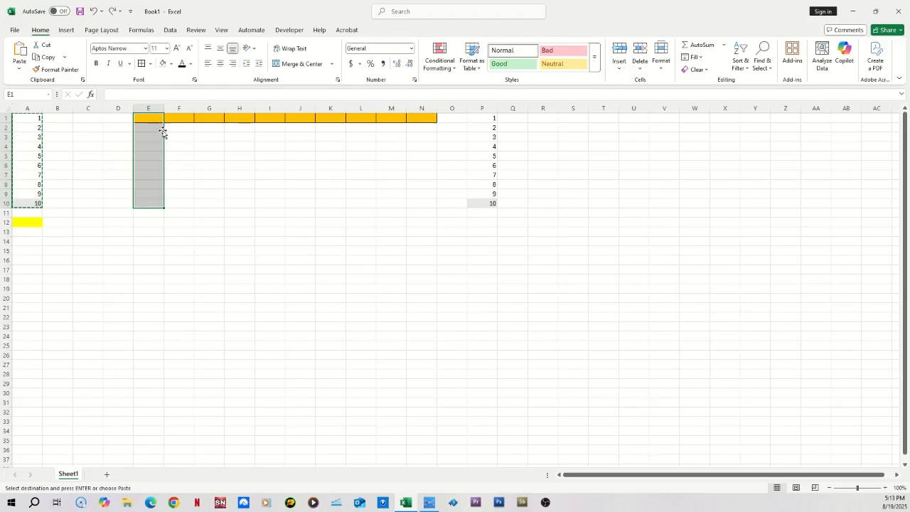
pyautogui.click(148, 117)
pyautogui.click(20, 52)
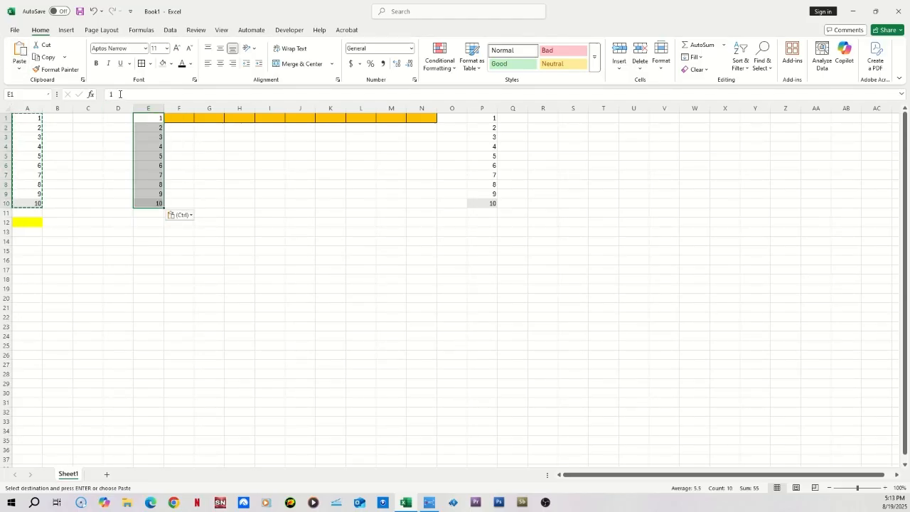
pyautogui.hotkey('ctrl', 'z')
# - Paste the copied numbers with Transpose into the selected range E1:E10
pyautogui.click(19, 69)
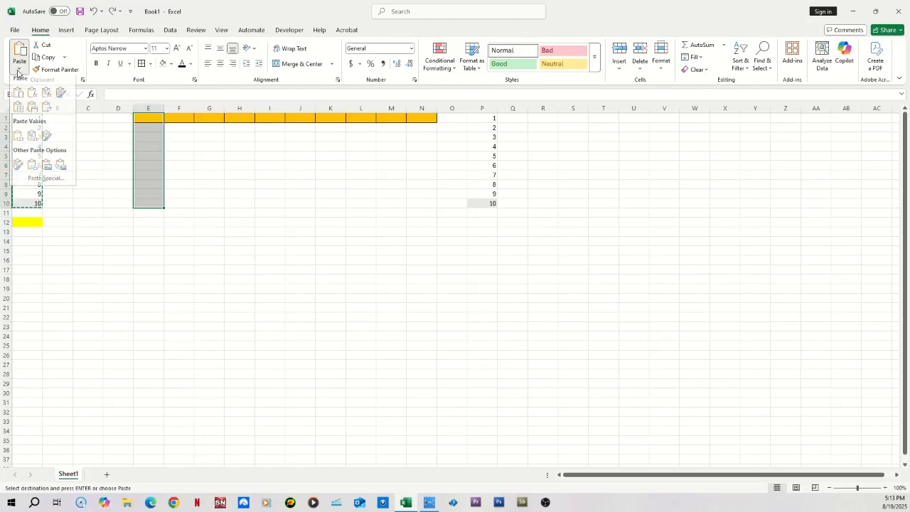
pyautogui.click(47, 113)
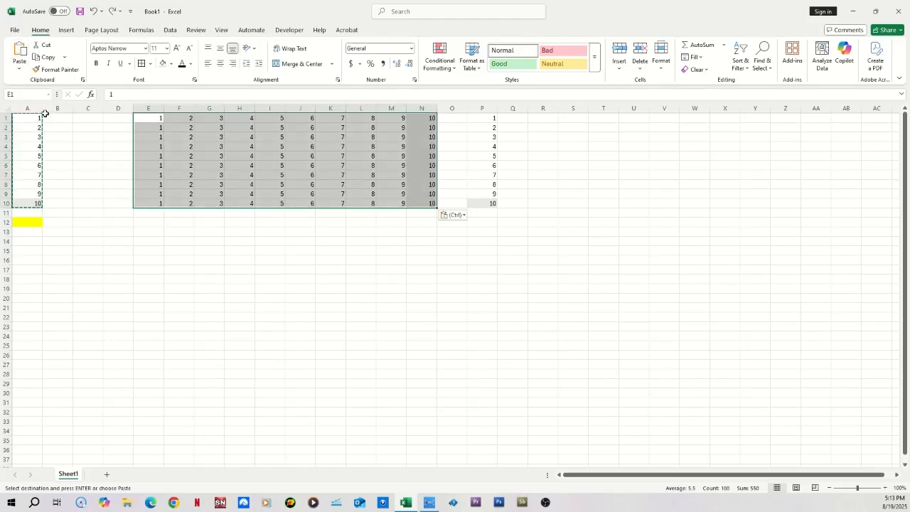
pyautogui.click(156, 118)
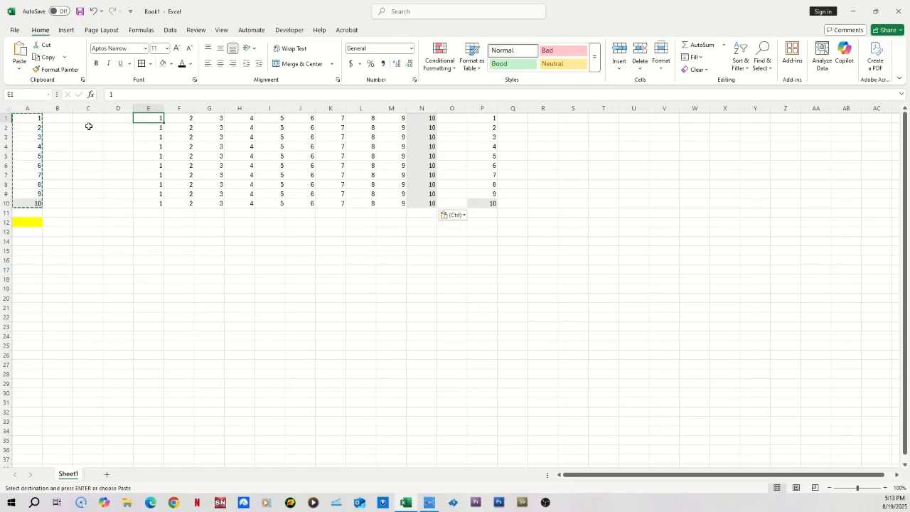
# - Copy A1:A10 again, paste it transposed as a single row starting at cell A14, and dismiss the clipboard notice
pyautogui.click(33, 118)
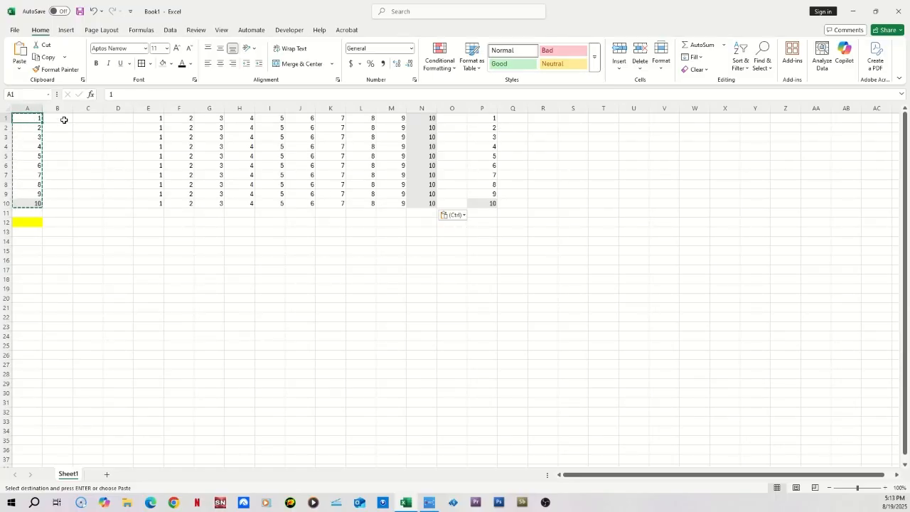
pyautogui.press('Escape')
pyautogui.moveTo(31, 117); pyautogui.dragTo(24, 205)
pyautogui.rightClick(43, 144)
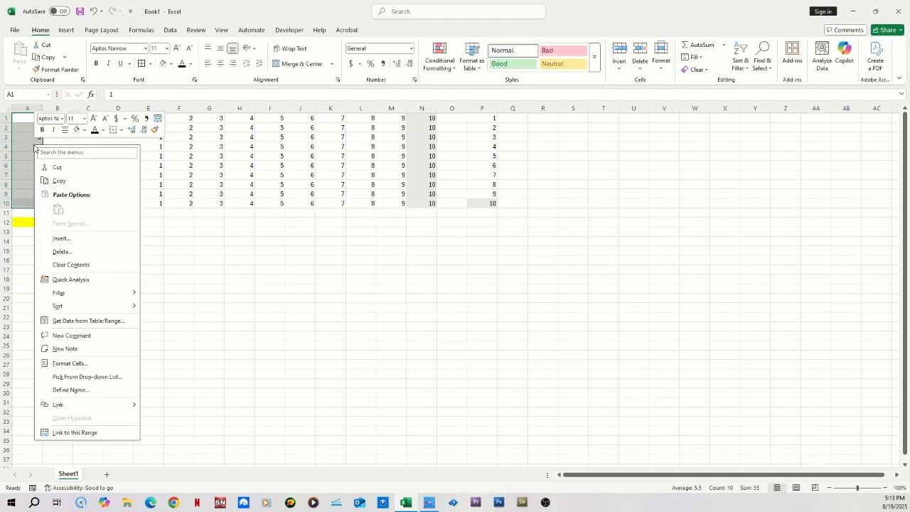
pyautogui.click(62, 179)
pyautogui.click(34, 241)
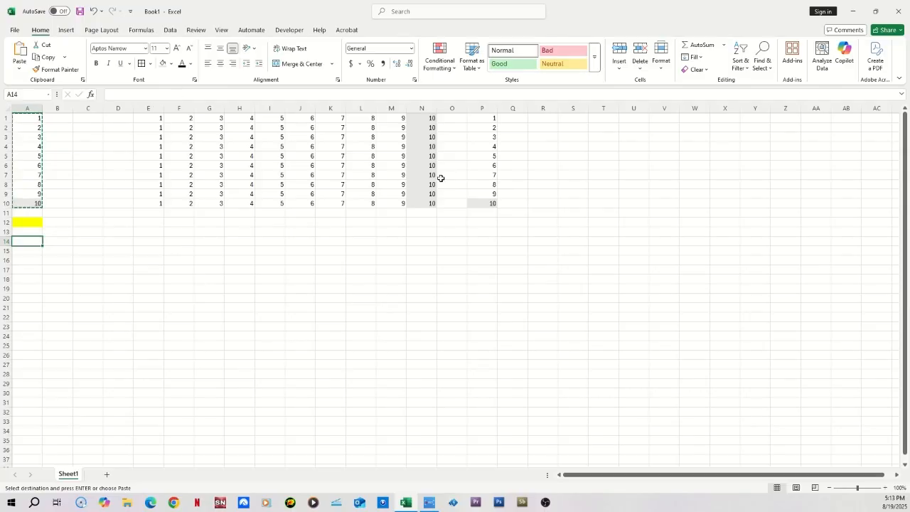
pyautogui.click(18, 70)
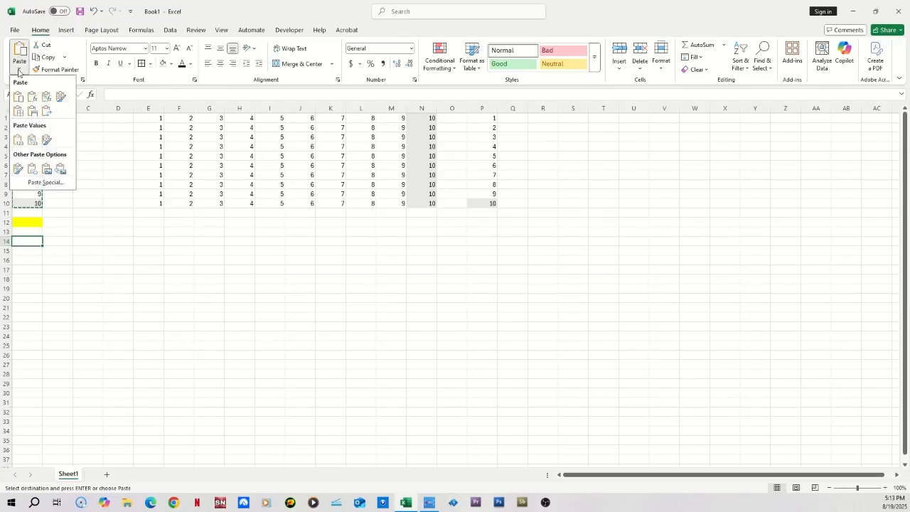
pyautogui.click(46, 111)
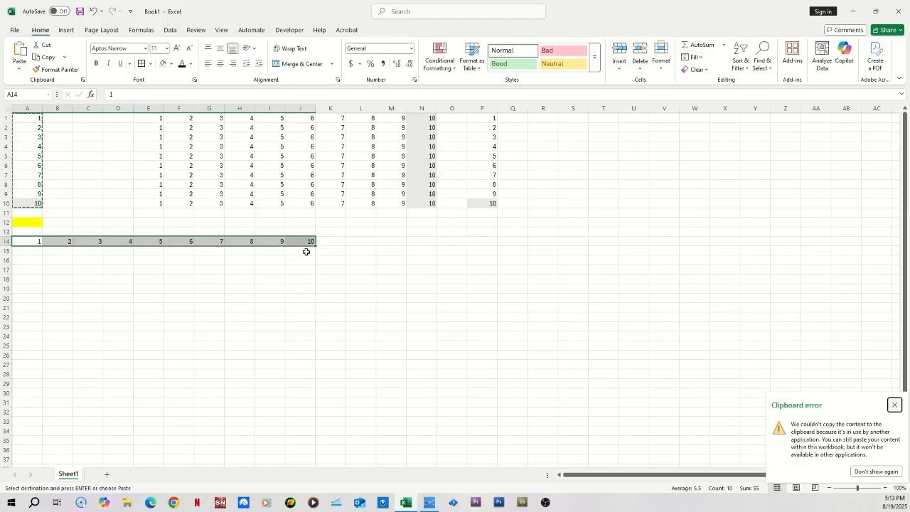
pyautogui.click(894, 405)
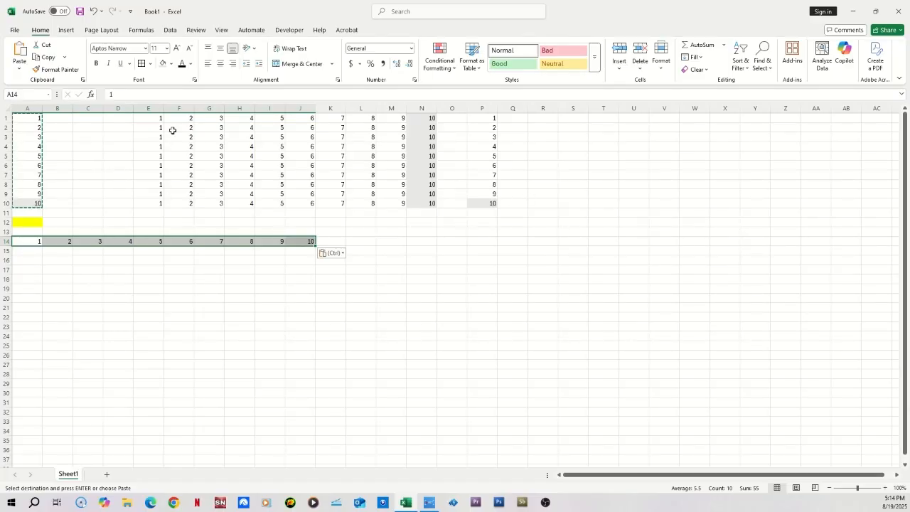
# - Copy A1:A10 and paste it transposed across the range A18:J31, filling every row with the numbers
pyautogui.moveTo(155, 118); pyautogui.dragTo(480, 203)
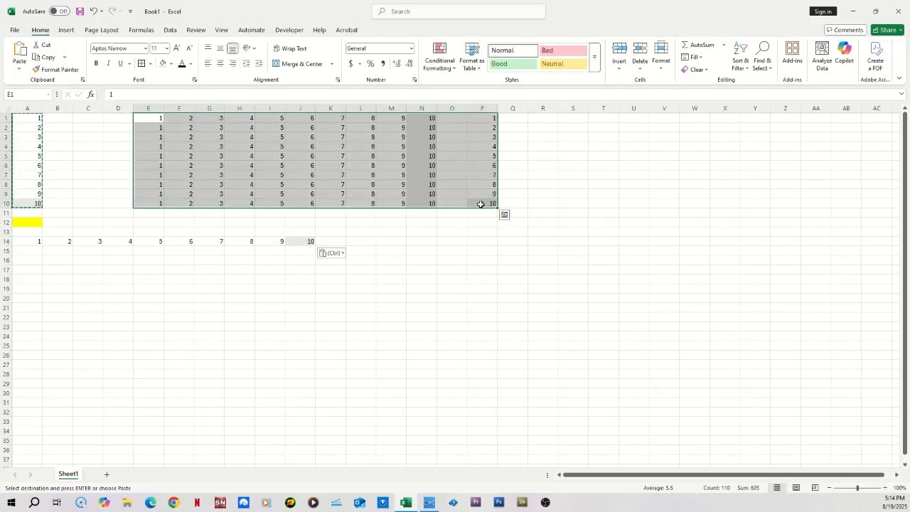
pyautogui.moveTo(29, 118); pyautogui.dragTo(37, 202)
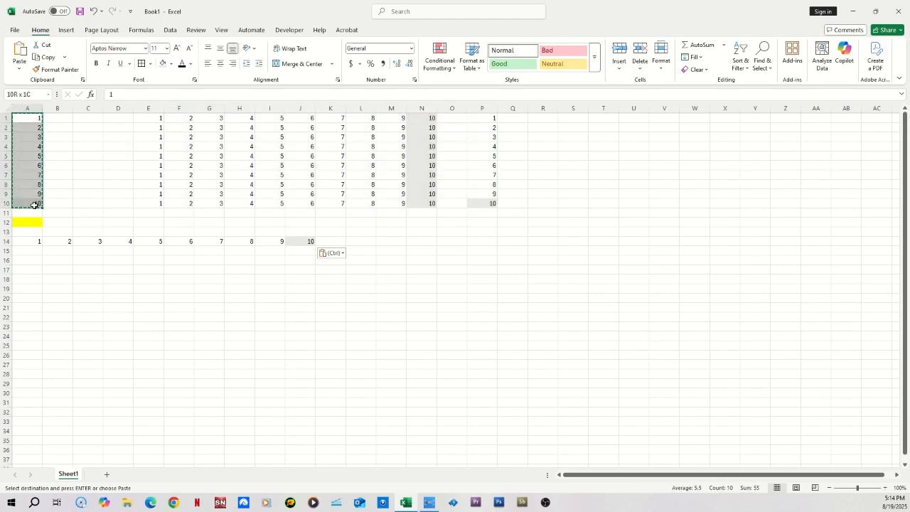
pyautogui.rightClick(36, 201)
pyautogui.click(71, 238)
pyautogui.moveTo(33, 282); pyautogui.dragTo(311, 400)
pyautogui.rightClick(293, 390)
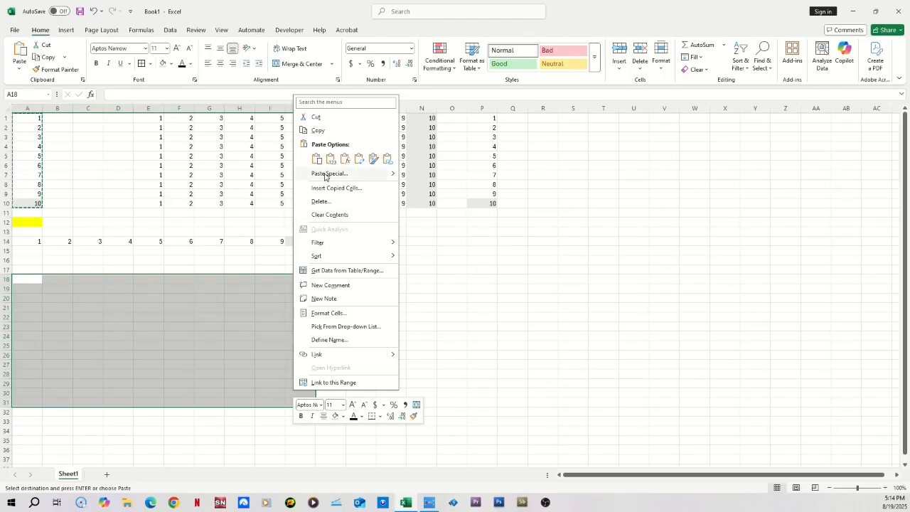
pyautogui.click(359, 160)
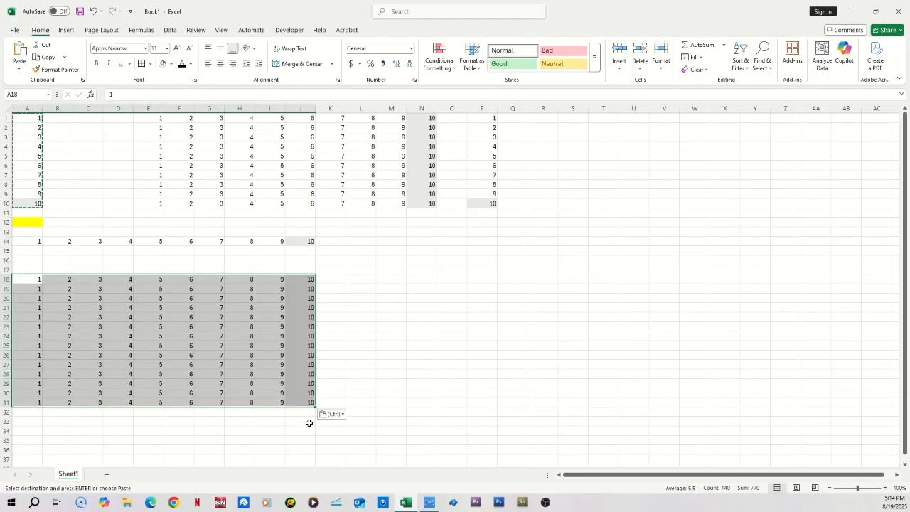
pyautogui.click(20, 70)
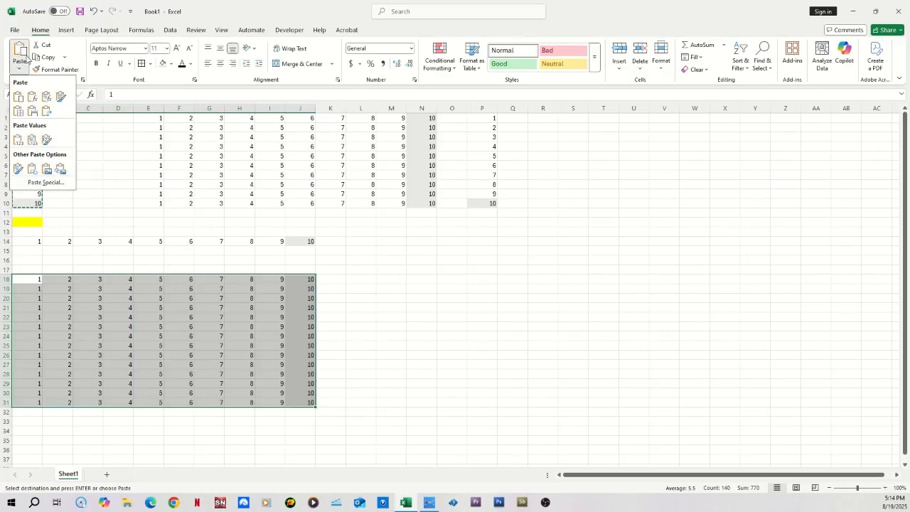